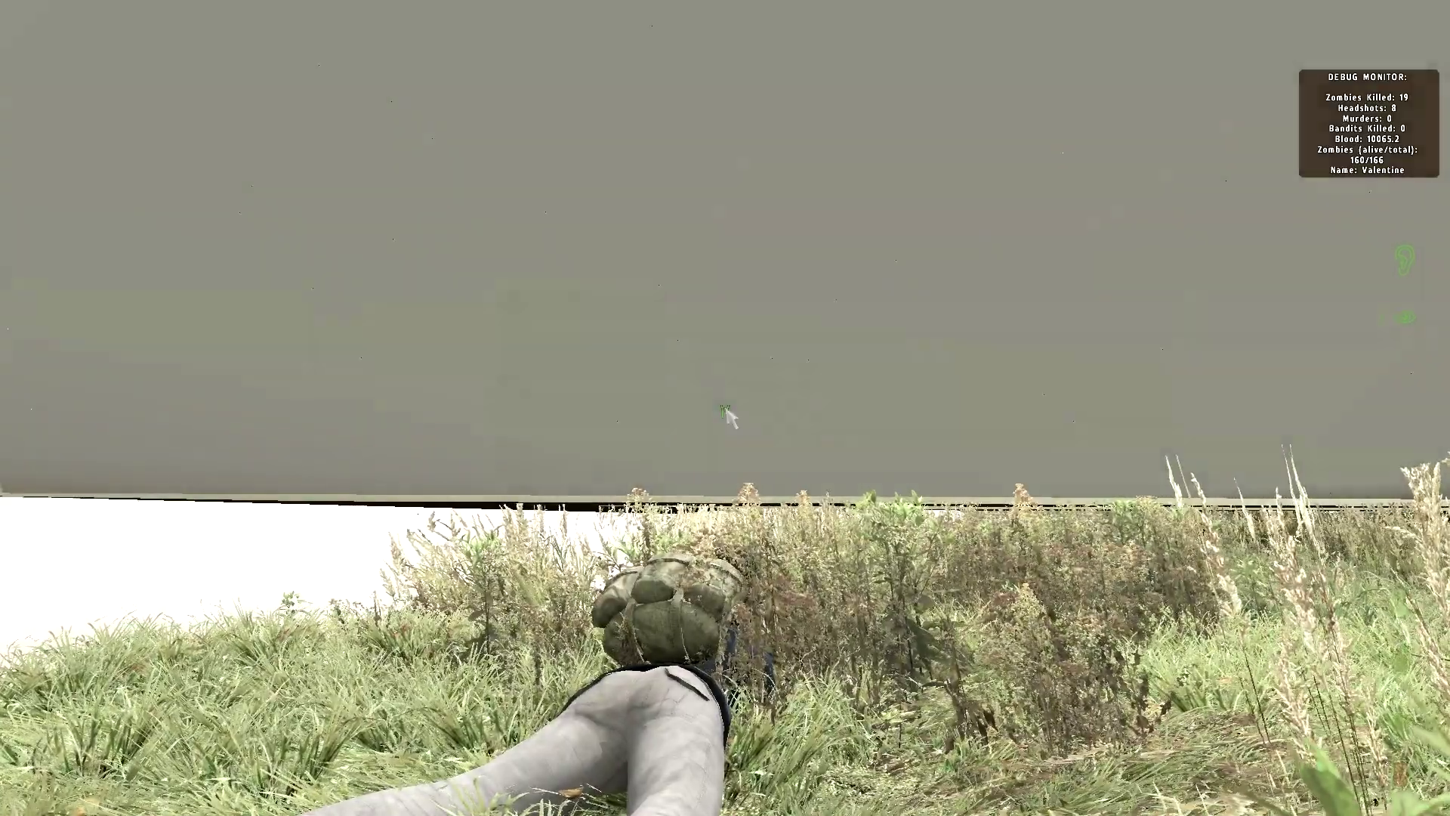
- Set the Video Options resolution to 1920x1080 and show the advanced video settings
key(Escape)
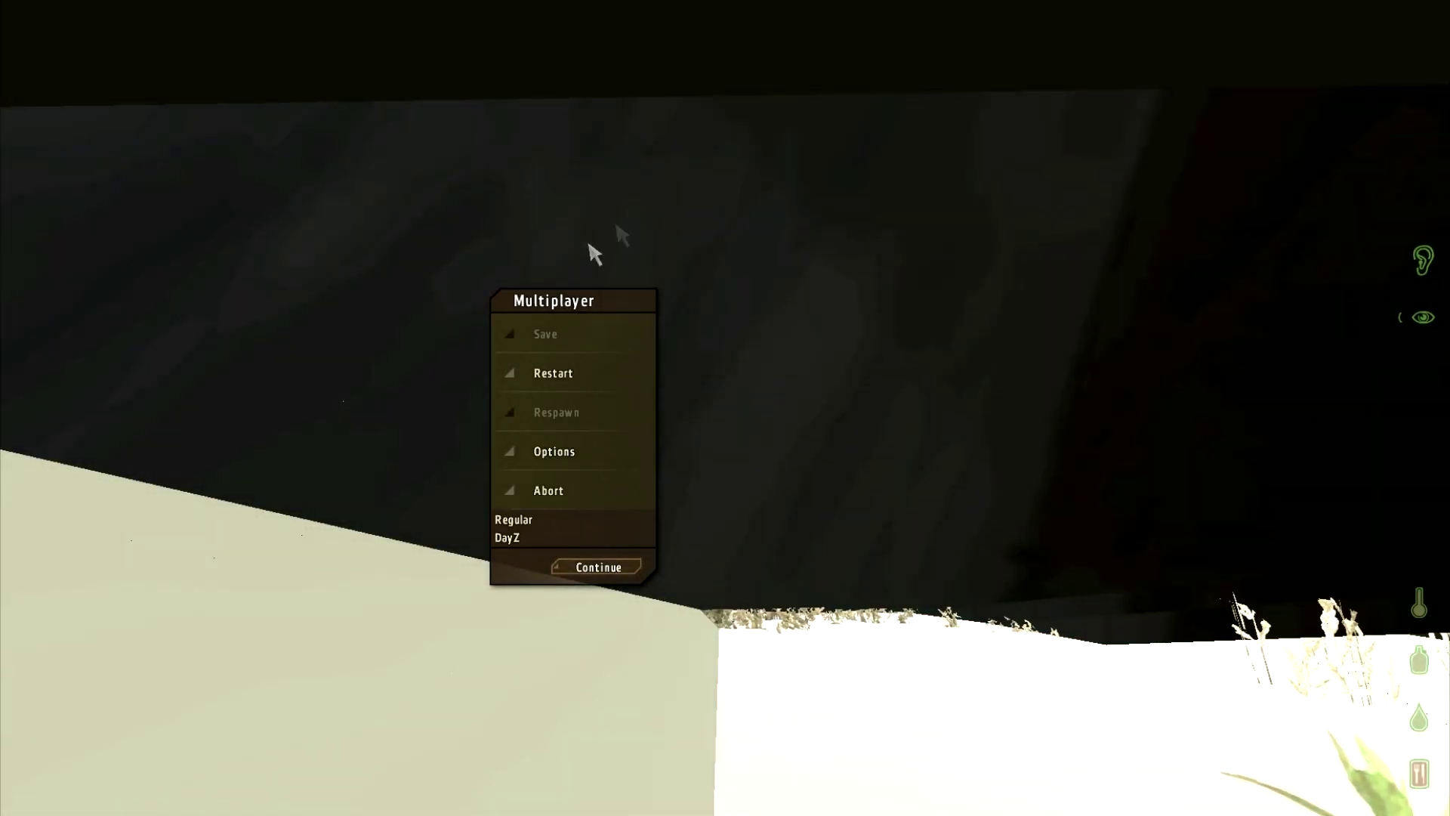
click(561, 454)
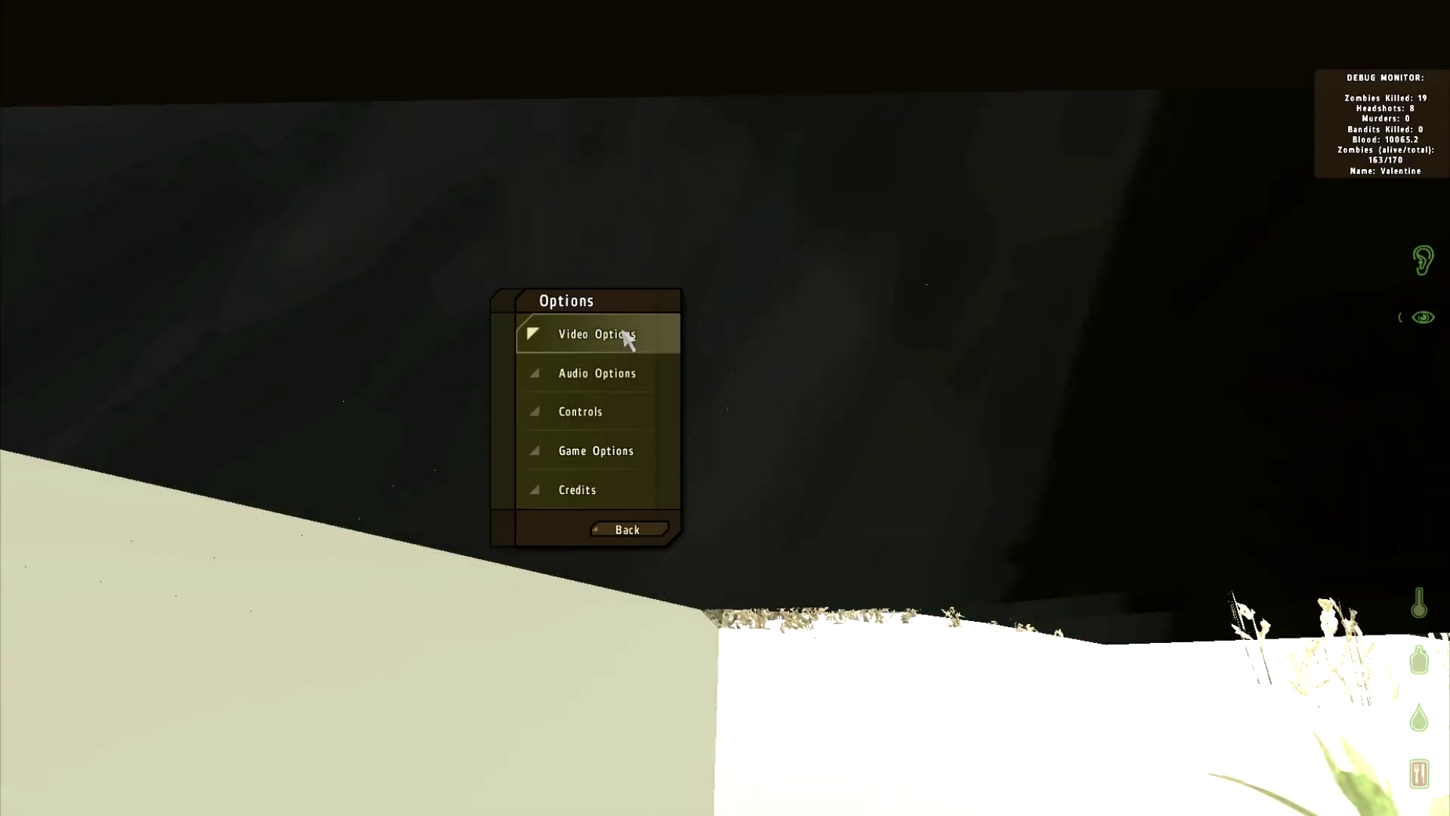
click(629, 334)
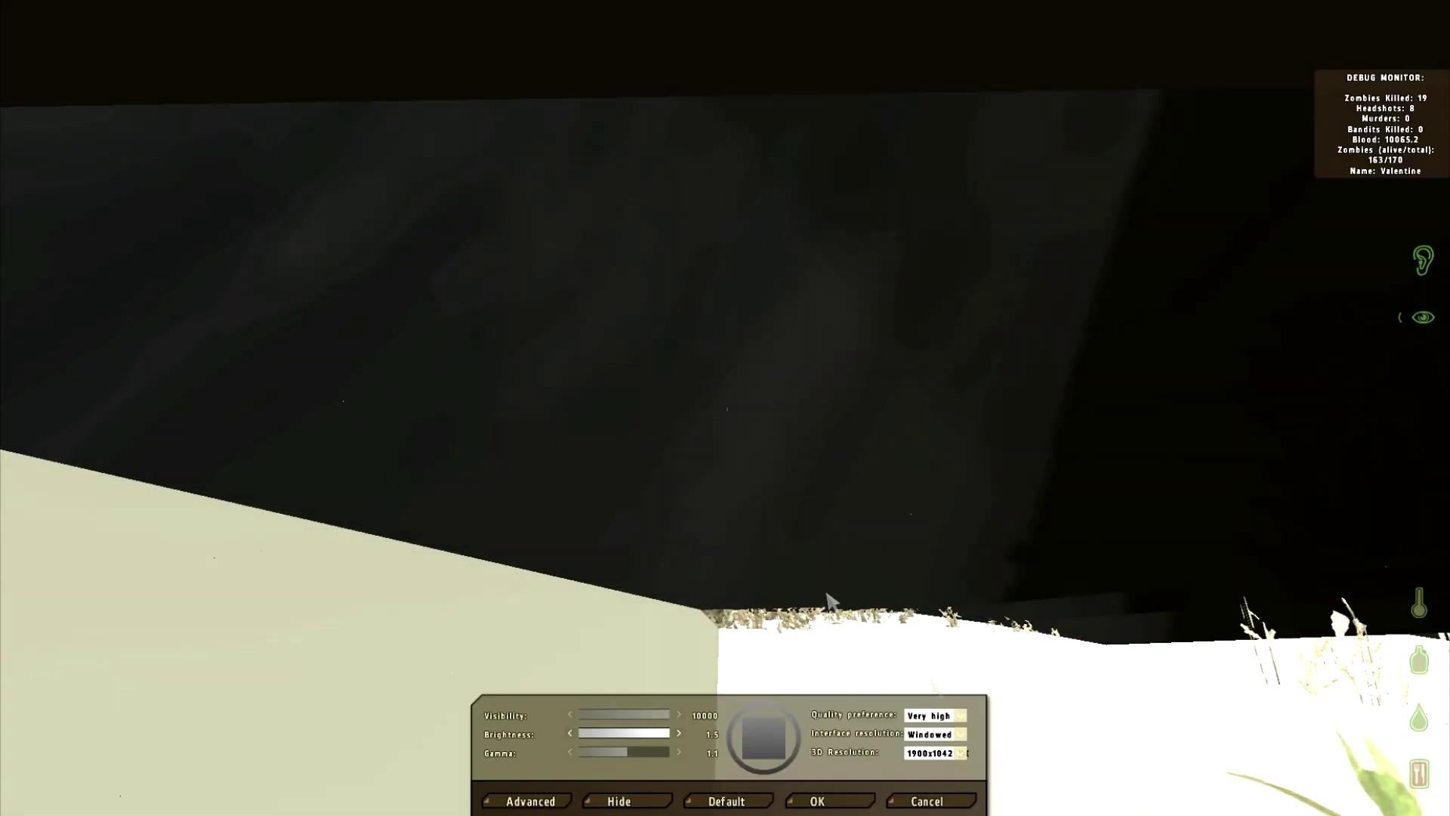
click(964, 748)
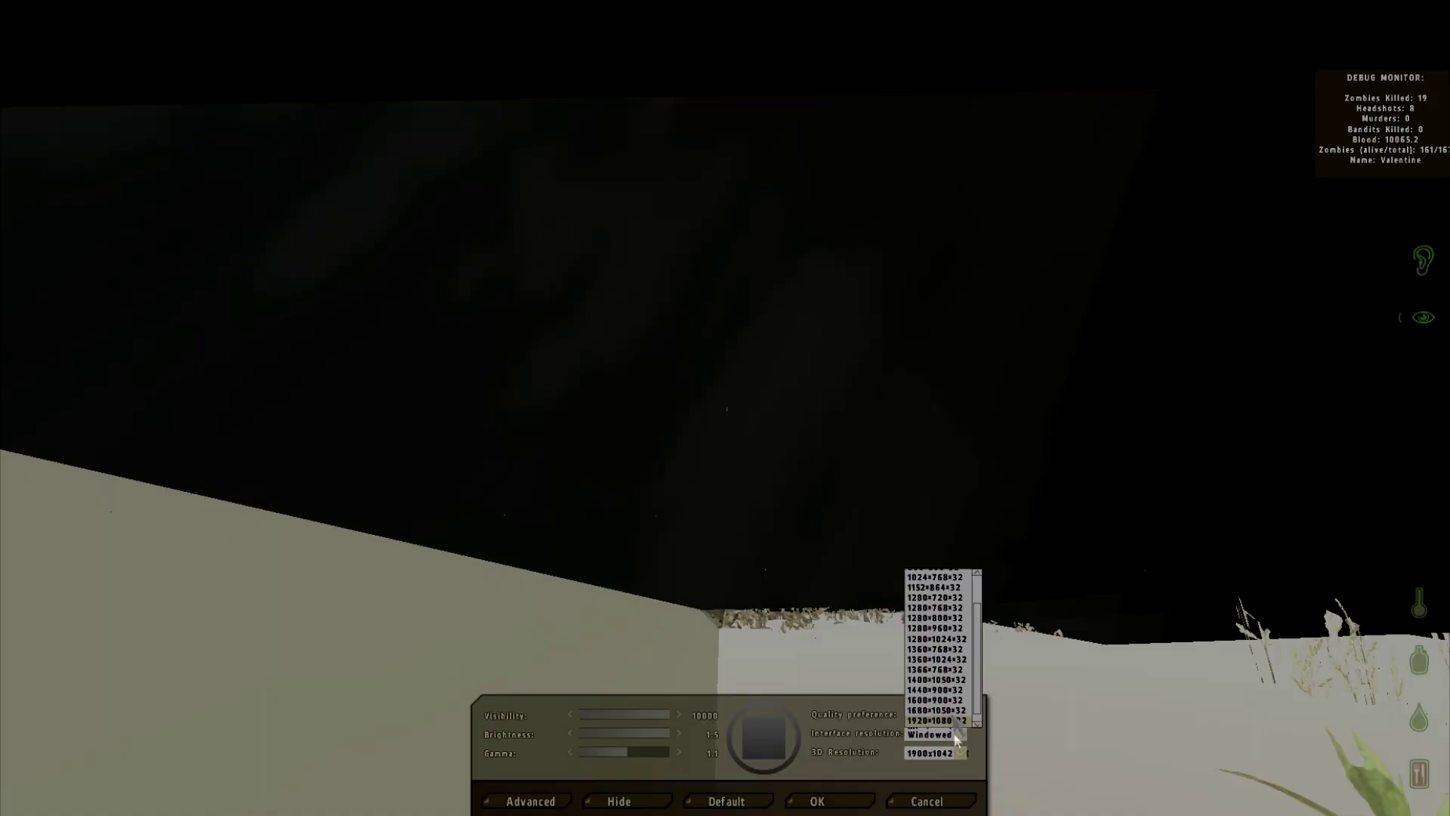
click(936, 713)
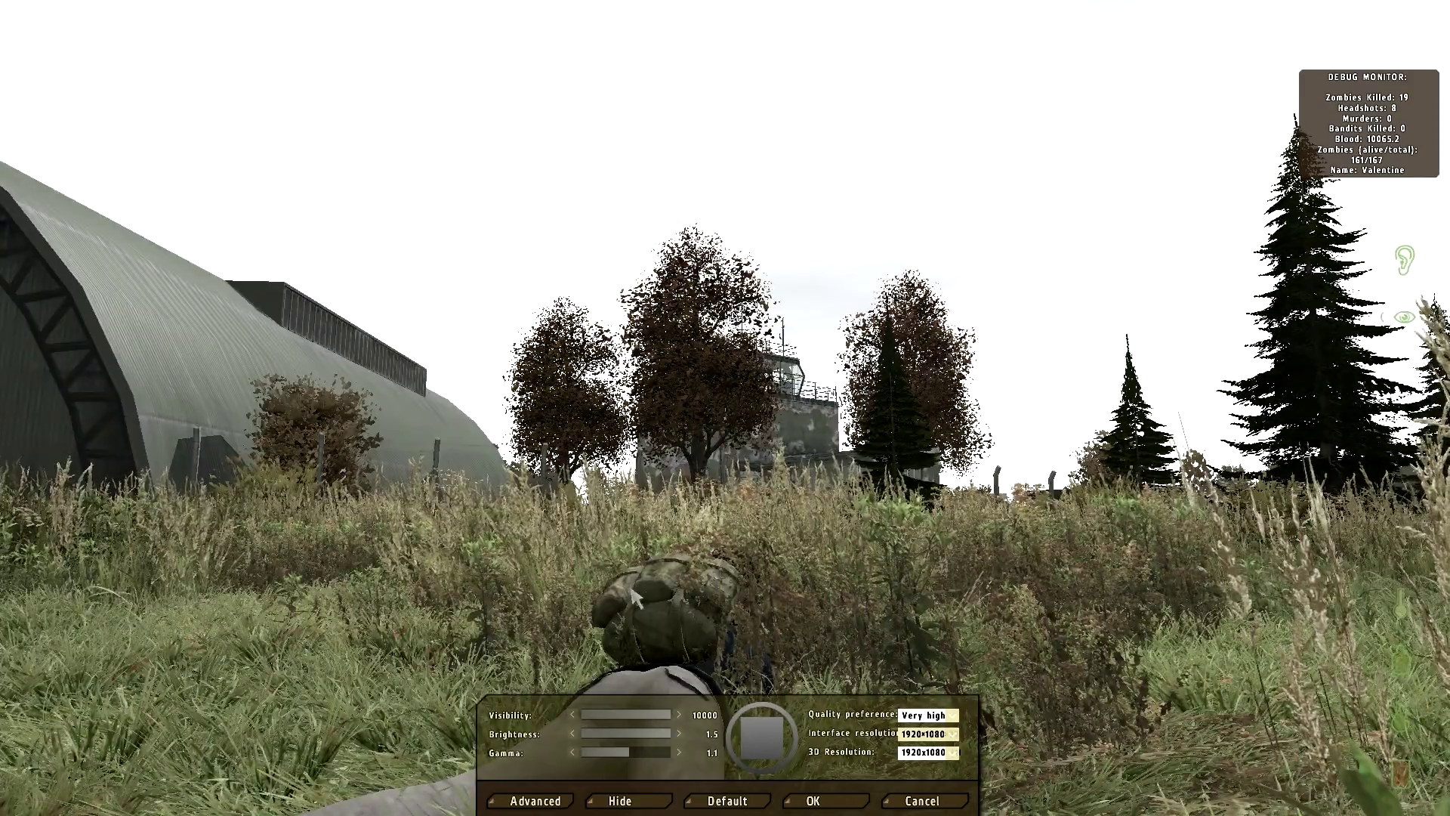
click(535, 800)
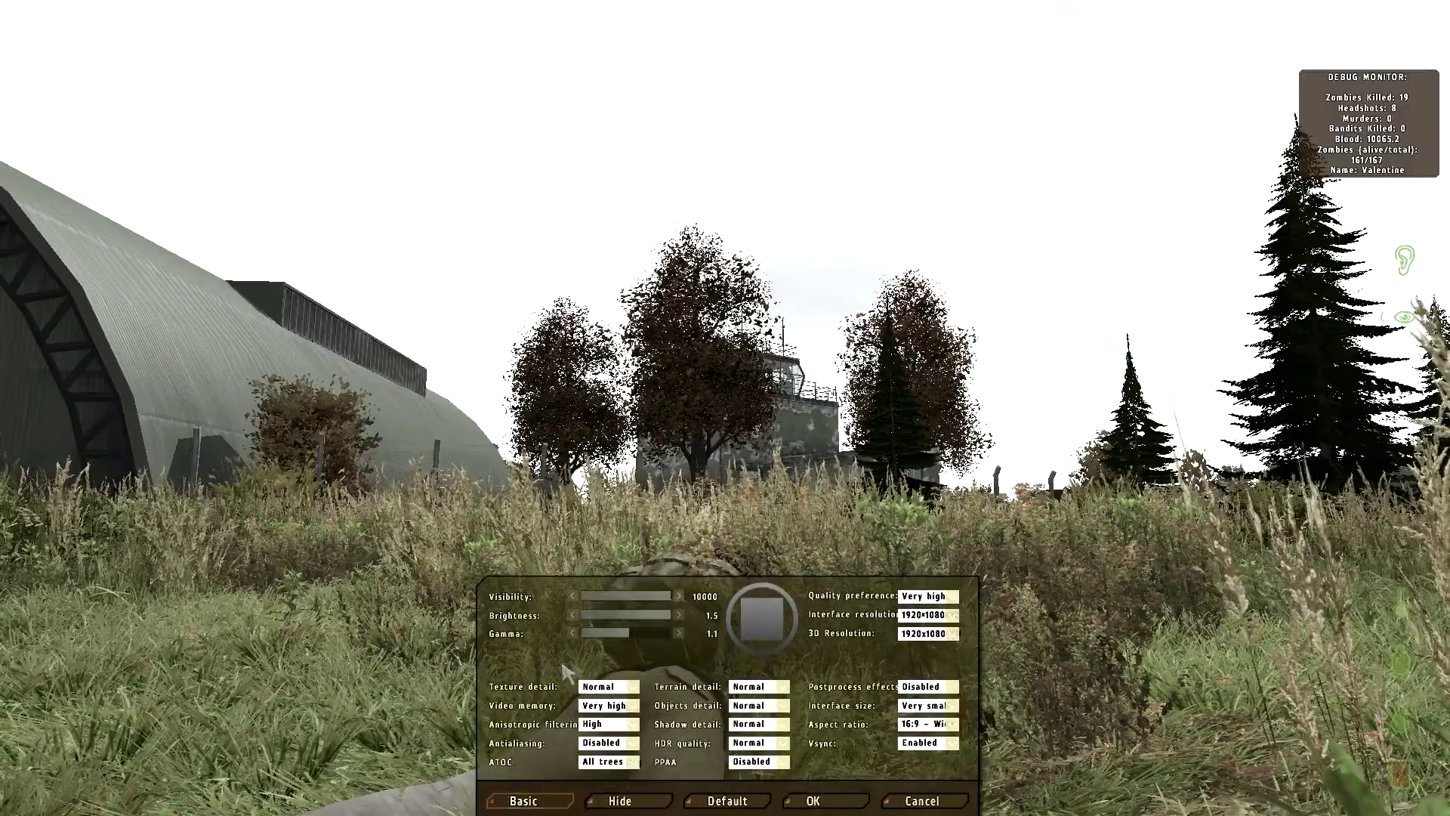
- Back out of Video Options and the pause menu, then continue playing
click(817, 800)
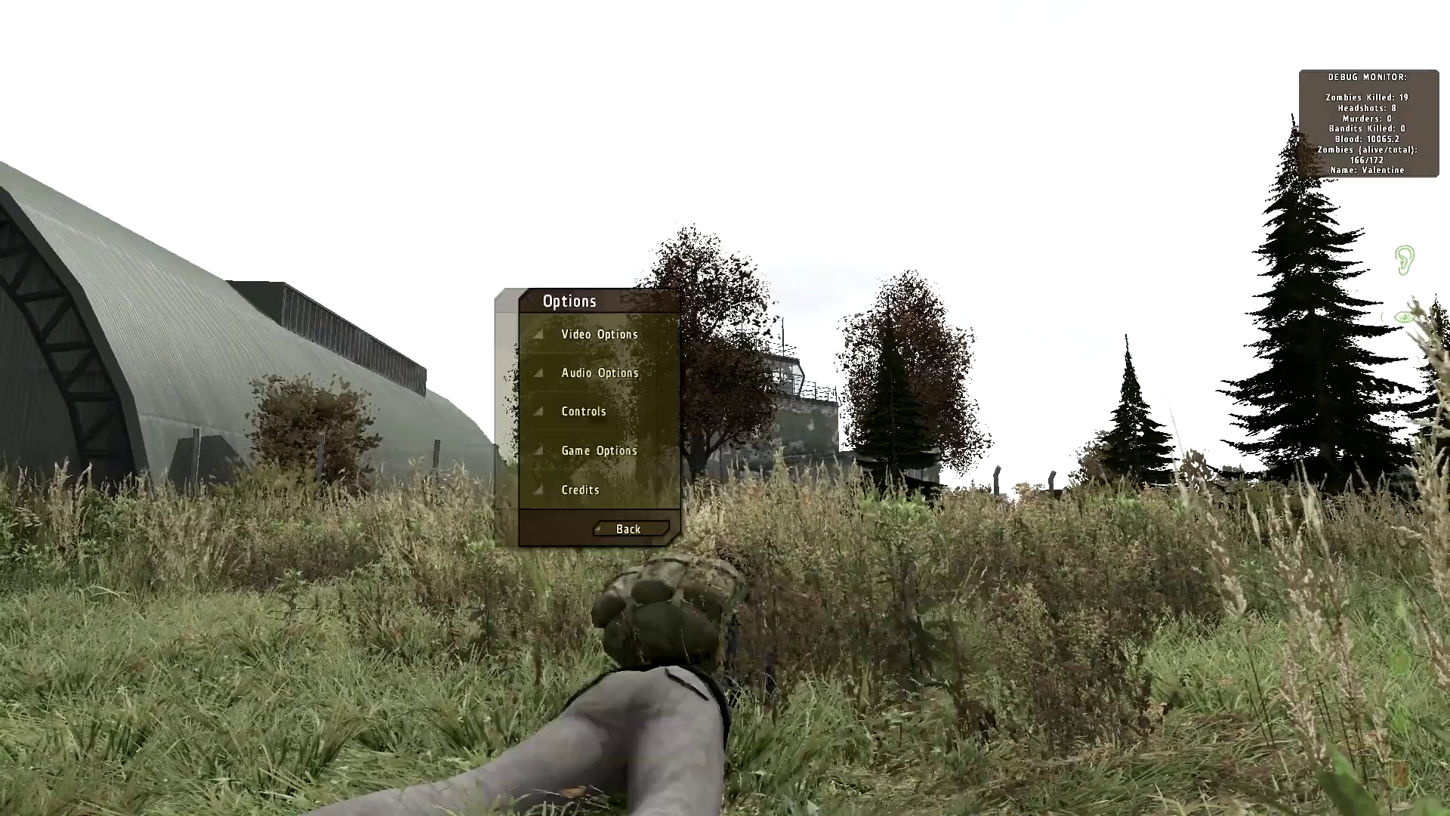
click(622, 528)
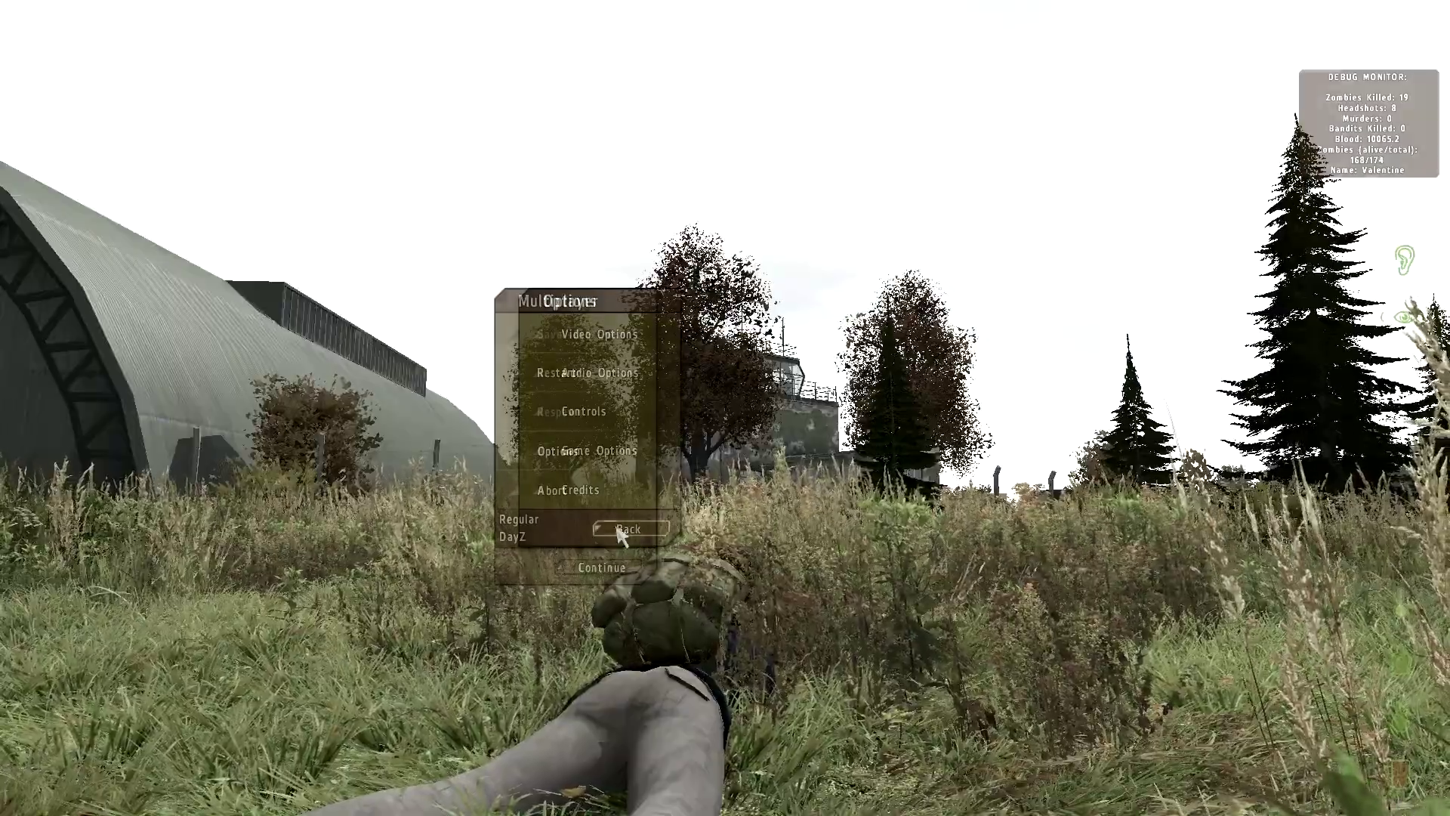
click(582, 568)
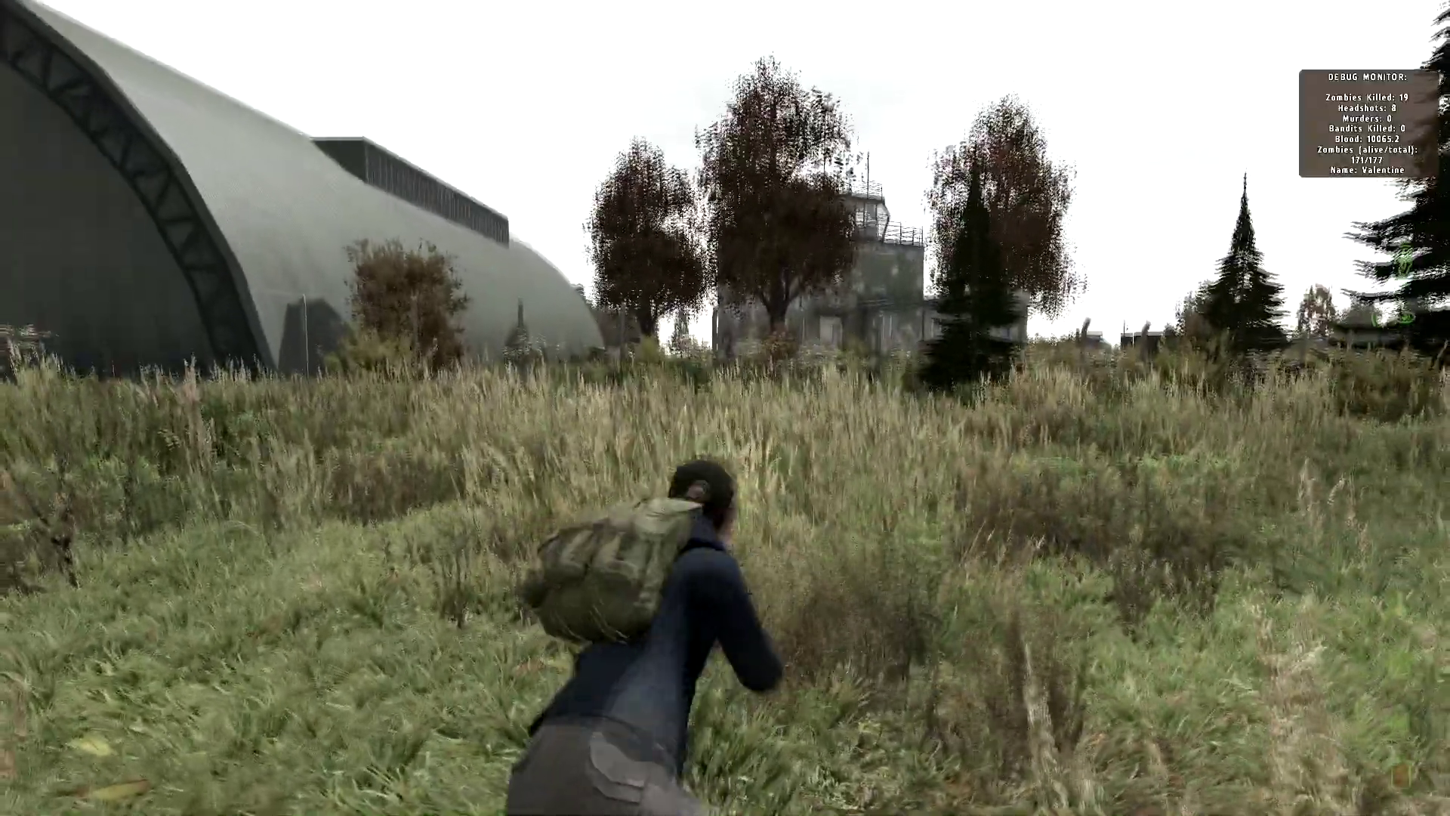